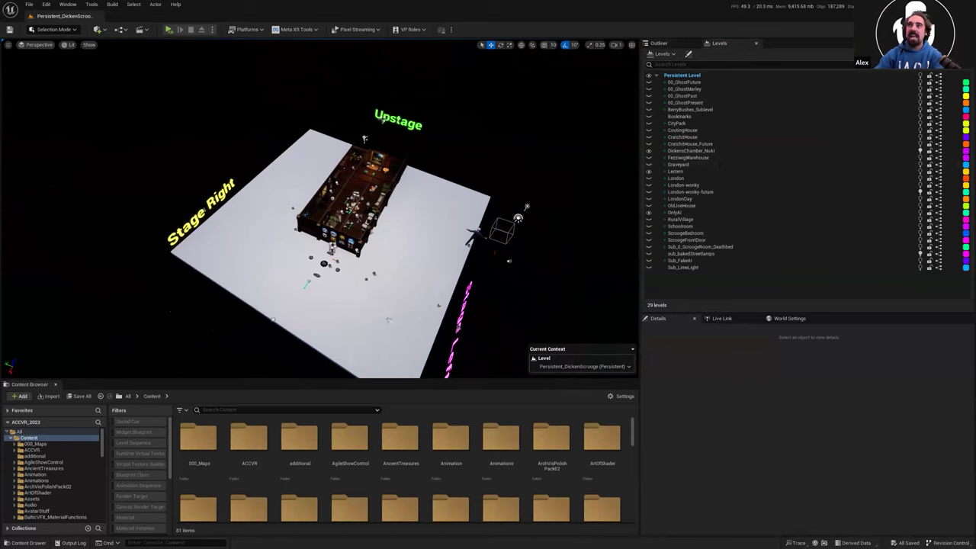
Select the Stage Right text marker, select the Stage Left marker, and view the stage from the front
left_click(221, 196)
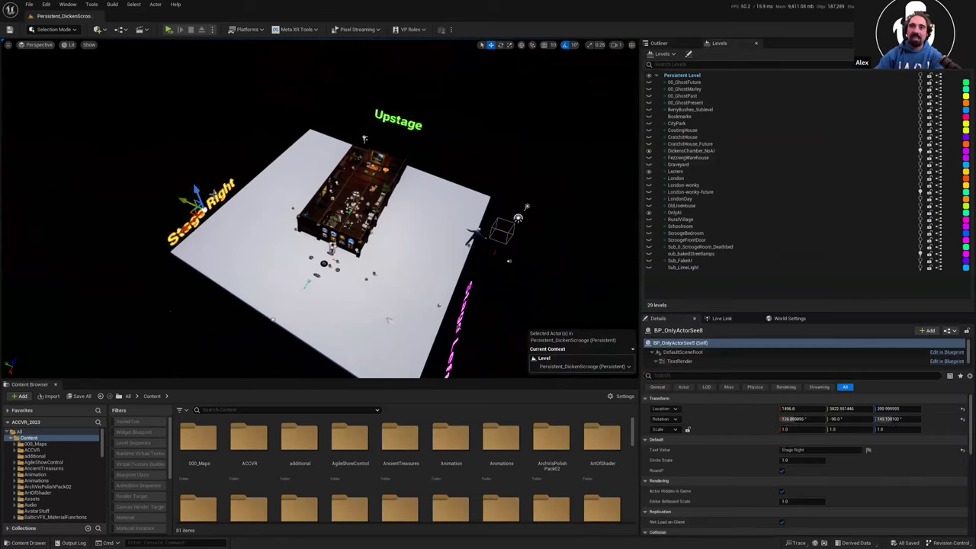
left_click(463, 311)
right_click_drag(463, 311, 495, 261)
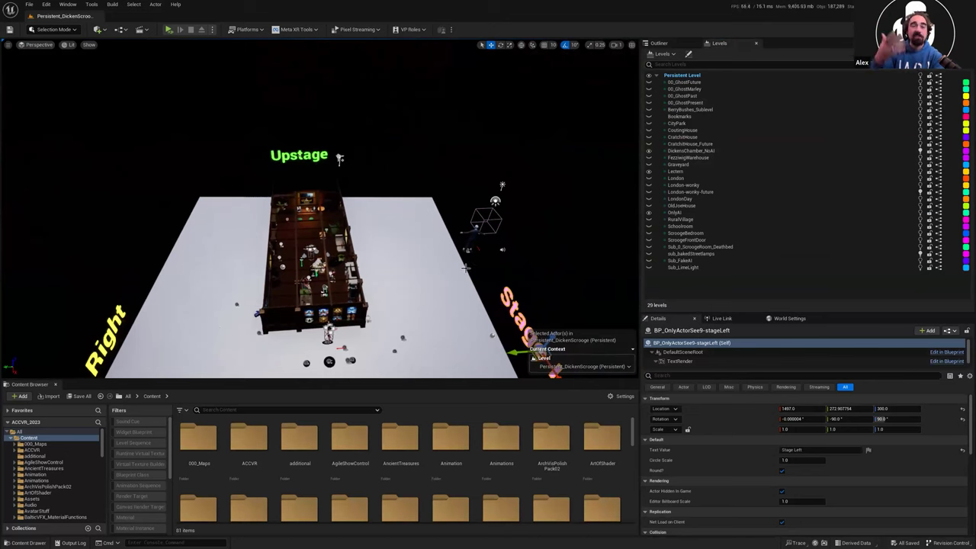
Make the four ghost sublevels, BerryBushes_Sublevel, Bookmarks, CityPark, CoutingHouse and CratchitHouse visible
left_click(650, 89)
left_click(649, 96)
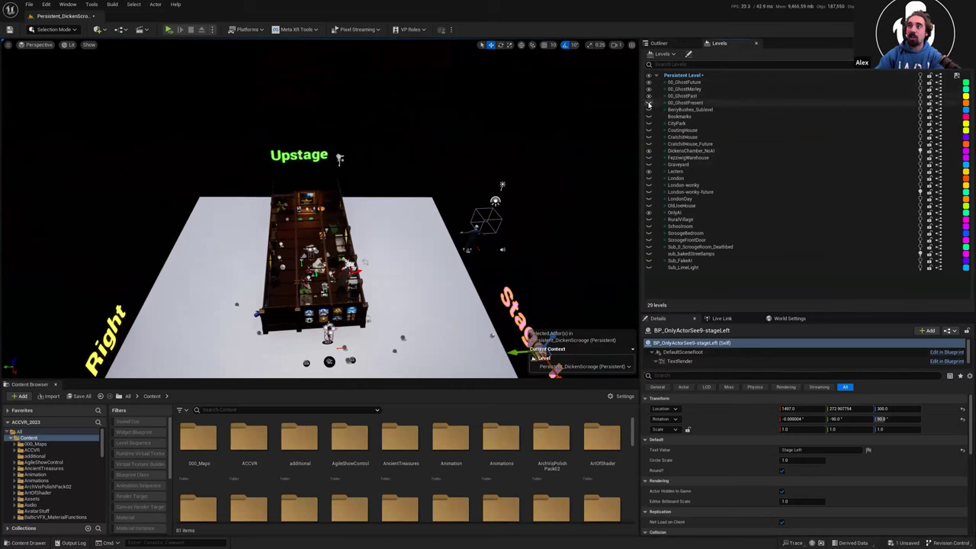
left_click(649, 102)
left_click(650, 109)
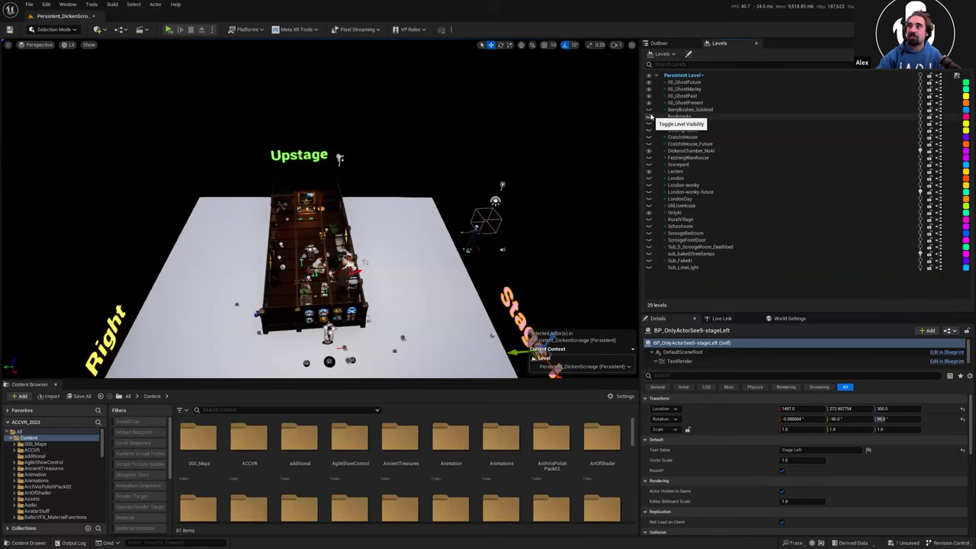
left_click(649, 123)
left_click(649, 129)
left_click(649, 136)
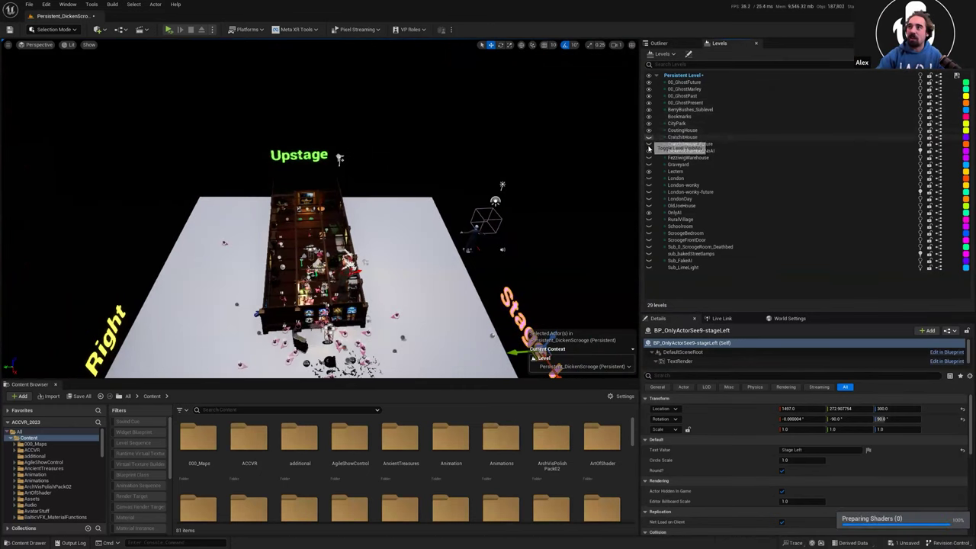
Show the CratchitHouse_Future, FezziwigWarehouse, Graveyard, London, London-wonky, London-wonky-future, LondonDay and OldJoeHouse sublevels
left_click(649, 144)
left_click(649, 157)
left_click(649, 164)
left_click(649, 170)
left_click(649, 178)
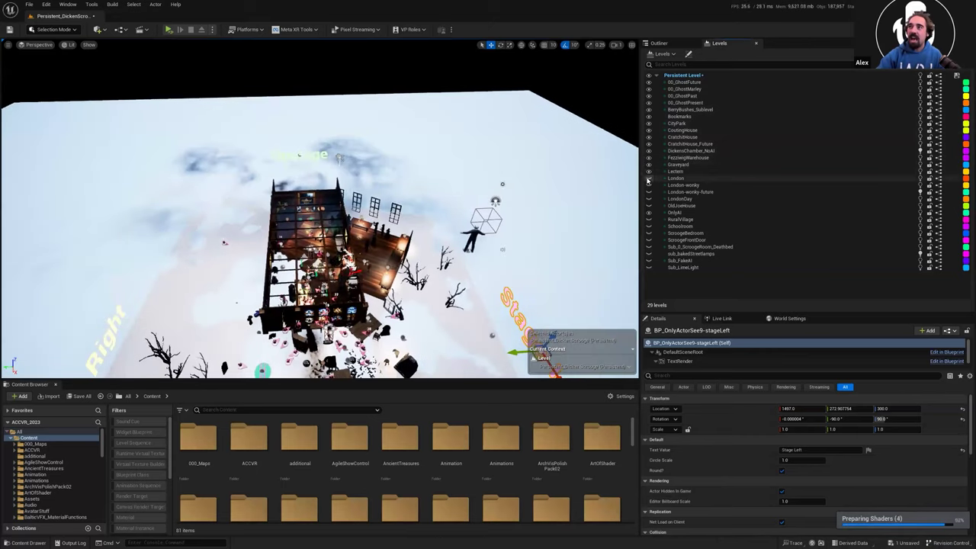
left_click(650, 184)
left_click(649, 192)
left_click(649, 198)
left_click(649, 205)
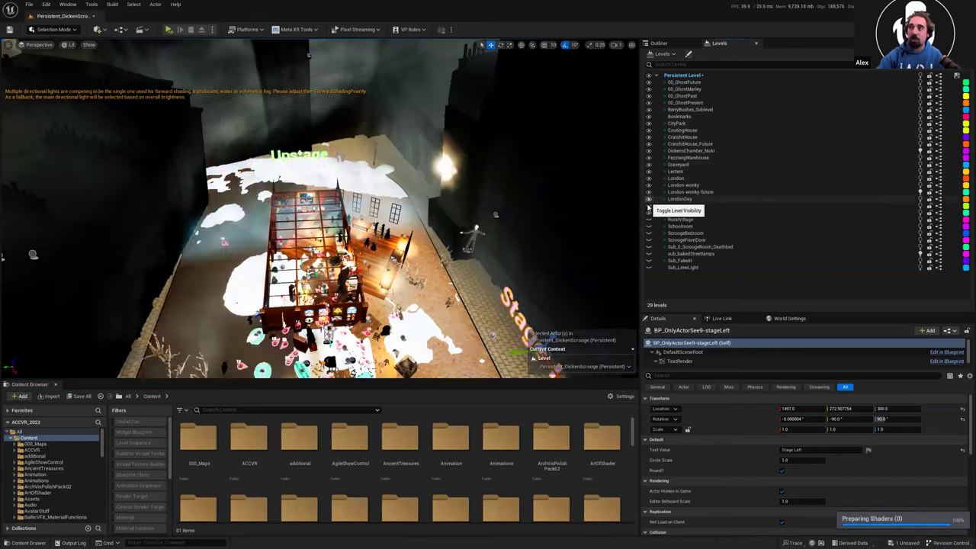
Show the remaining hidden sublevels, from RuralVillage, Schoolroom and the Scrooge rooms through sub_bakedStreetlamps, Sub_FakeAI and Sub_LimeLight
left_click(649, 212)
left_click(649, 219)
left_click(649, 227)
left_click(649, 234)
left_click(649, 240)
left_click(649, 226)
left_click(648, 247)
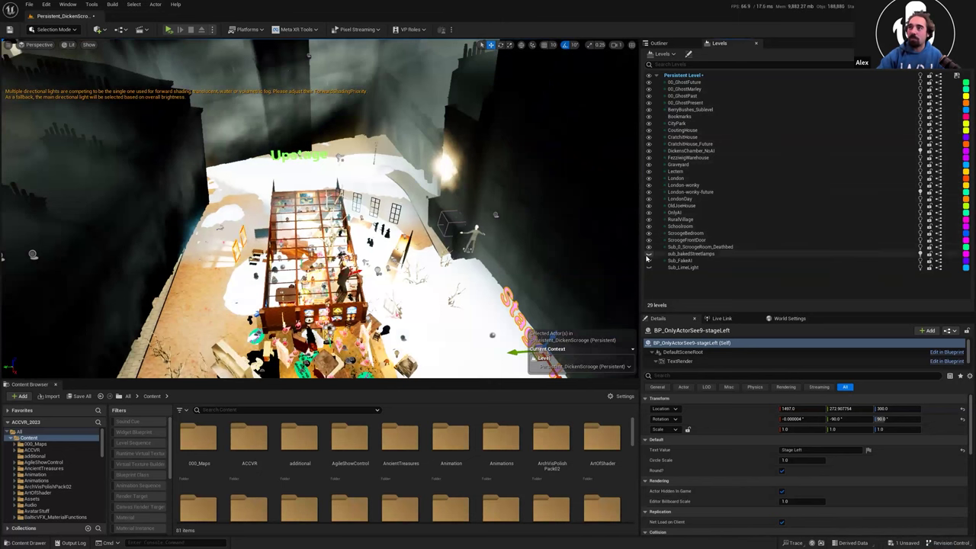
left_click(649, 254)
left_click(649, 261)
left_click(648, 267)
Fly through the chamber to examine the overlapping sets, characters and hidden-text markers of all sublevels
right_click_drag(366, 229, 489, 218)
right_click_drag(4, 122, 3, 138)
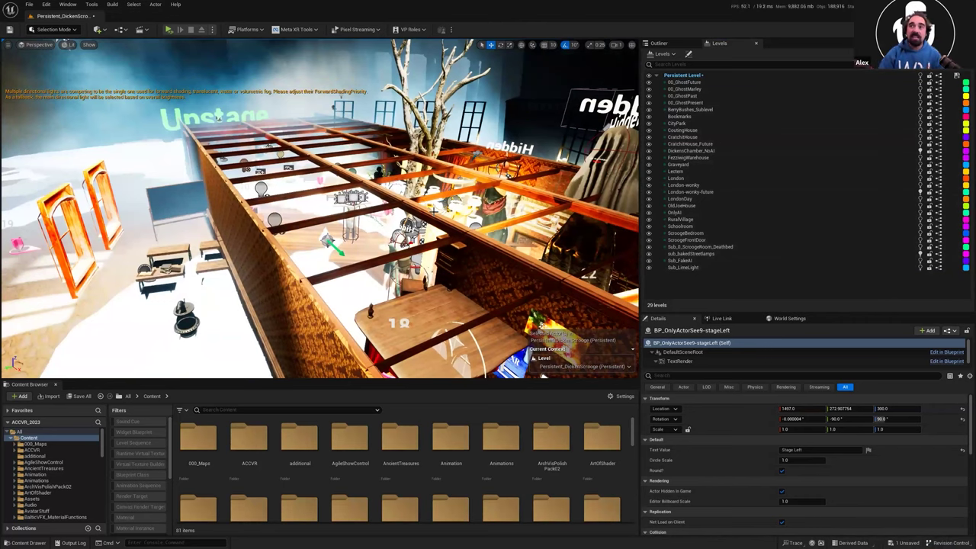
key("w")
right_click_drag(248, 90, 313, 153)
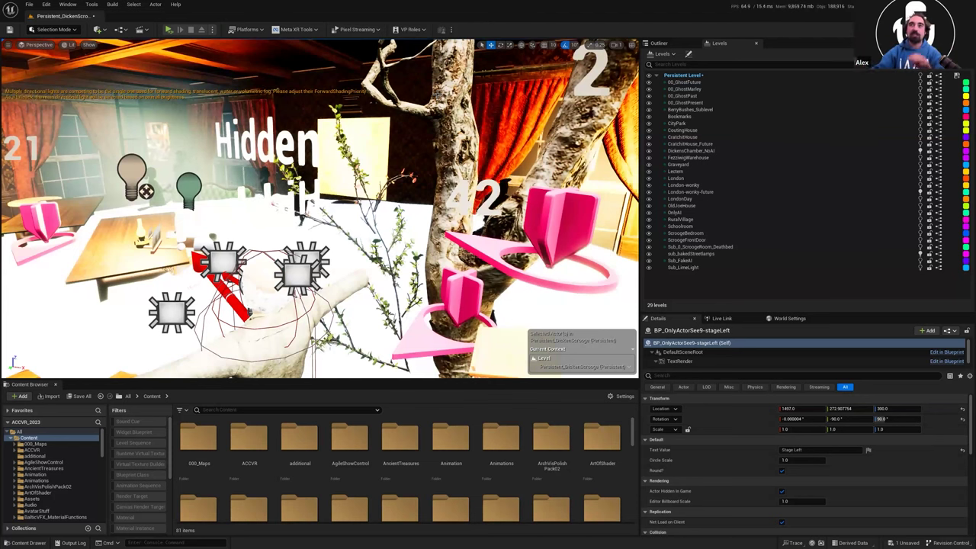
right_click_drag(540, 140, 580, 183)
key("s")
left_click(946, 29)
left_click(946, 29)
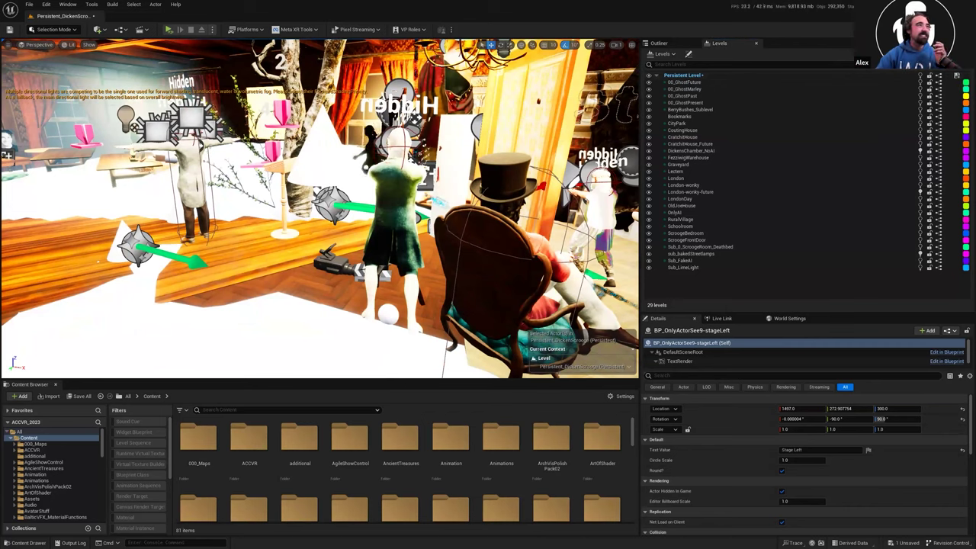
Open the level blueprint and find the hardware benchmark nodes driven by the Right Ctrl event
double_click(491, 185)
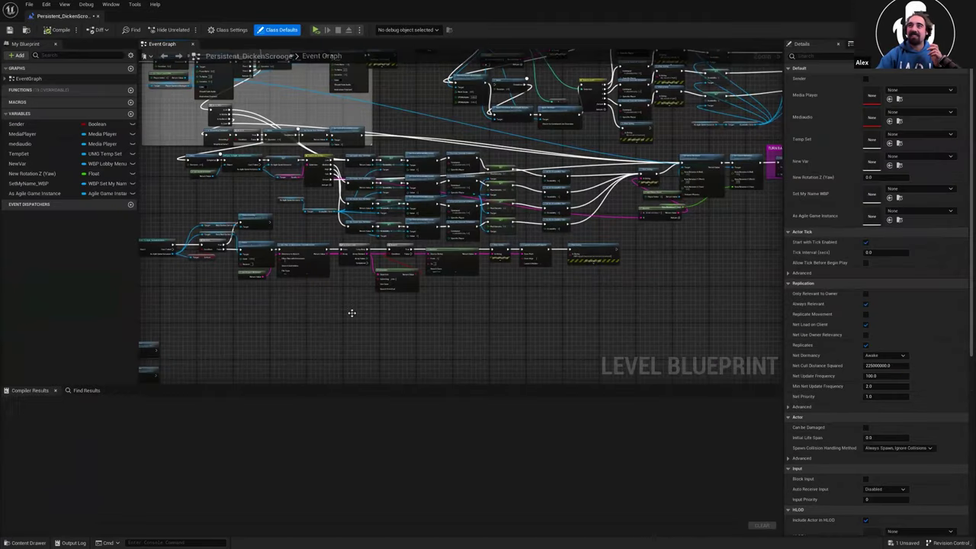
scroll(352, 313, "down", 3)
scroll(268, 260, "up", 8)
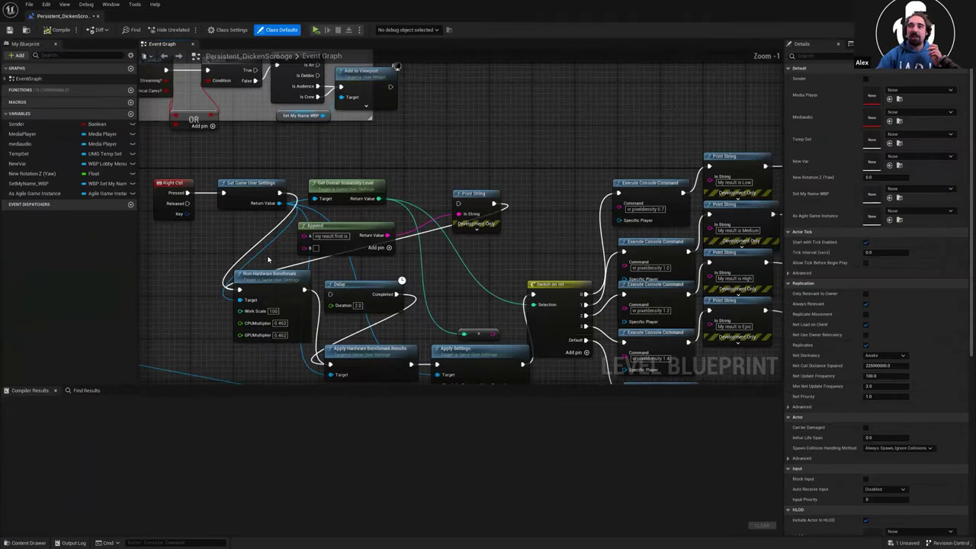
scroll(268, 260, "up", 1)
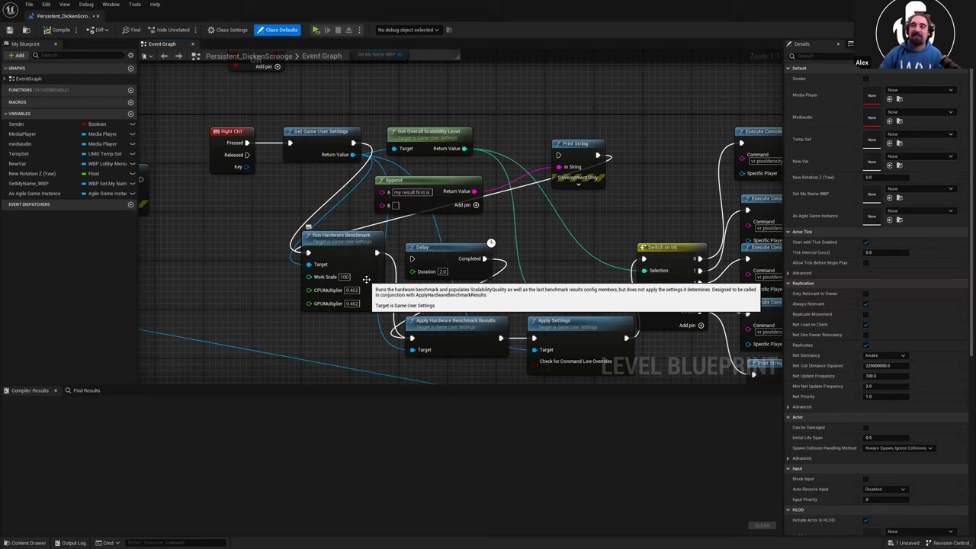
Reposition the Run Hardware Benchmark and Apply Hardware Benchmark Results nodes slightly in the event graph
right_click_drag(440, 285, 398, 215)
left_click_drag(301, 175, 293, 216)
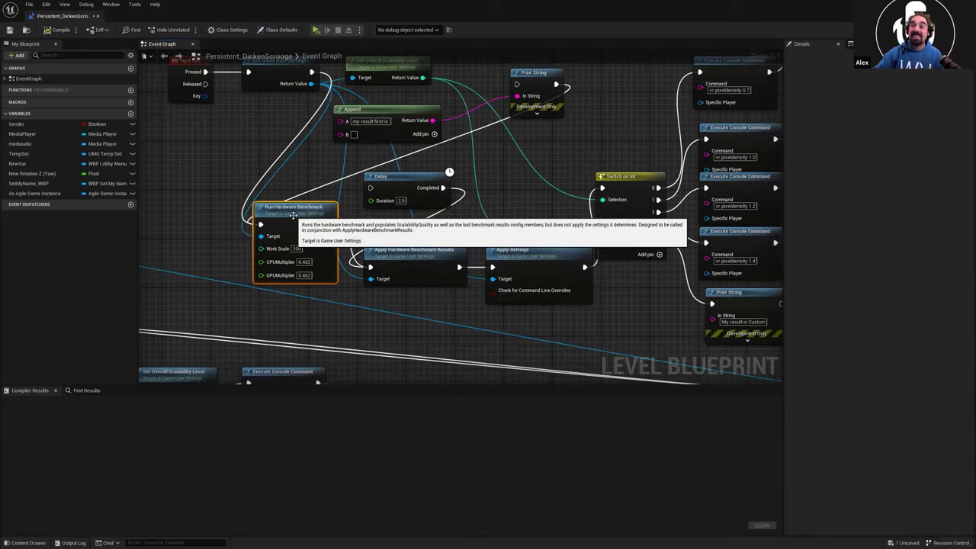
left_click_drag(408, 264, 408, 240)
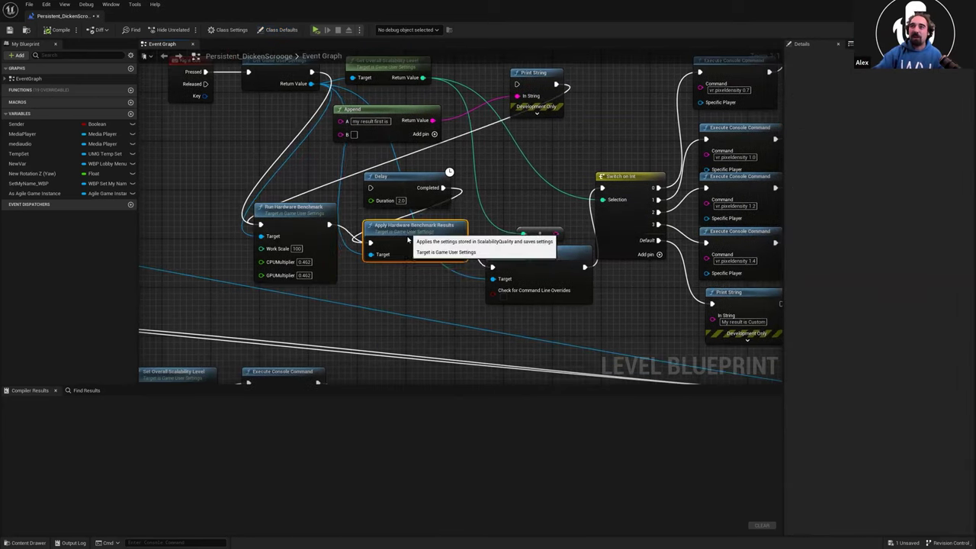
Review the Switch on Int branches with their vr.pixeldensity commands and Scalability setters, and close the level blueprint
right_click_drag(552, 261, 507, 287)
right_click_drag(603, 192, 553, 197)
right_click_drag(432, 206, 288, 246)
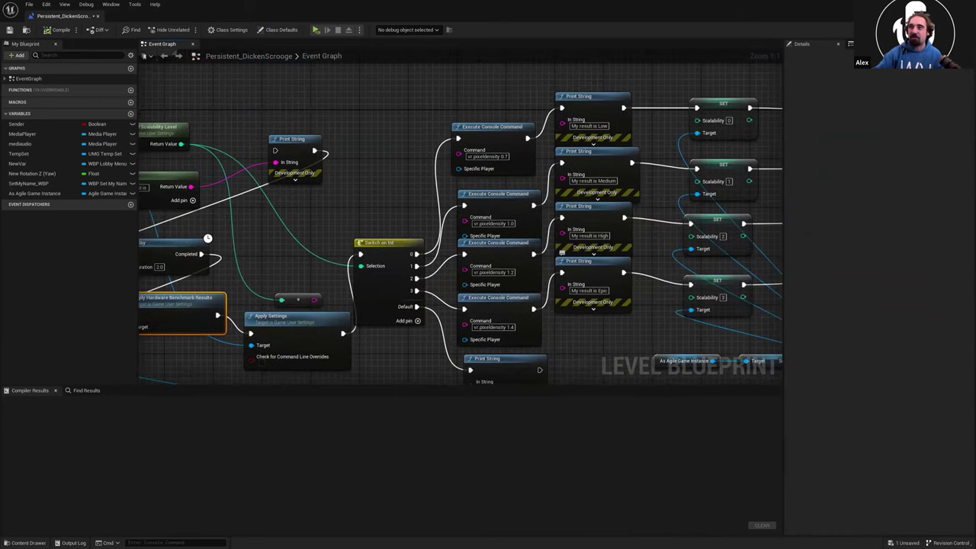
right_click_drag(636, 303, 547, 280)
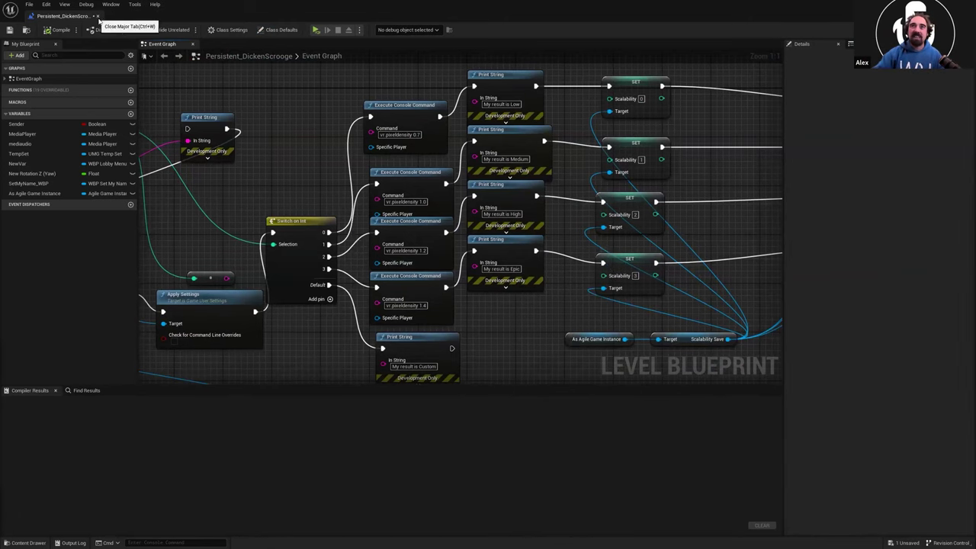
left_click(99, 16)
Open the project settings and search for "forward" to check the Forward Shading option
right_click_drag(321, 209, 222, 222)
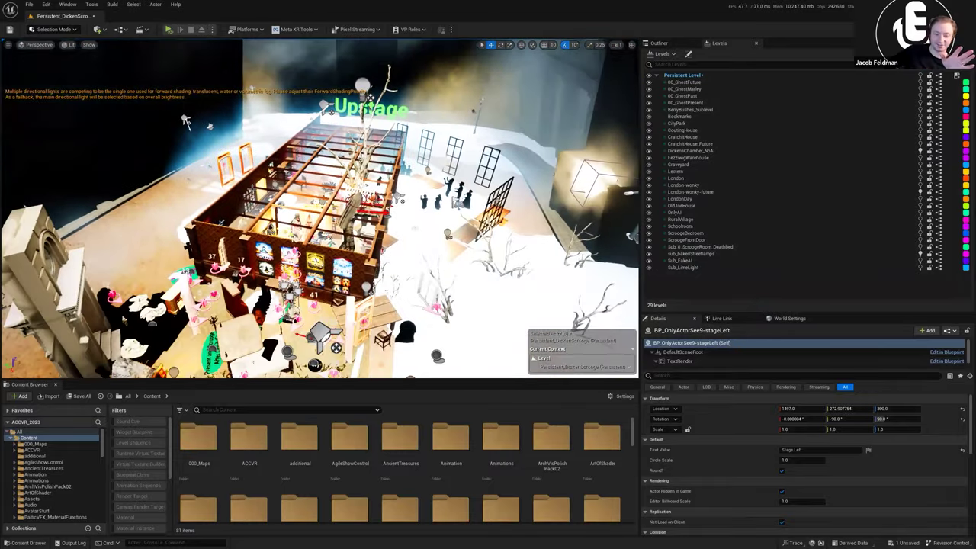
left_click(46, 4)
left_click(93, 116)
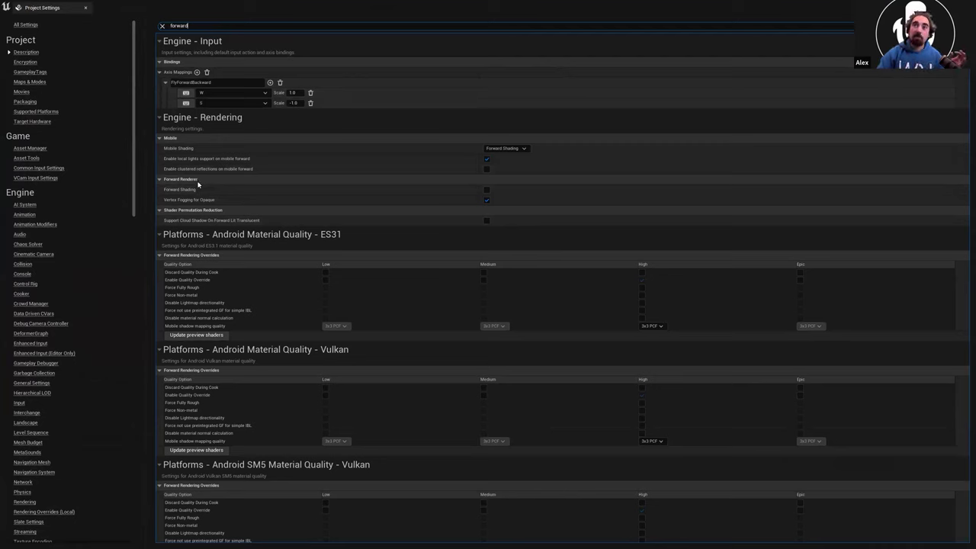
mouse_move(193, 191)
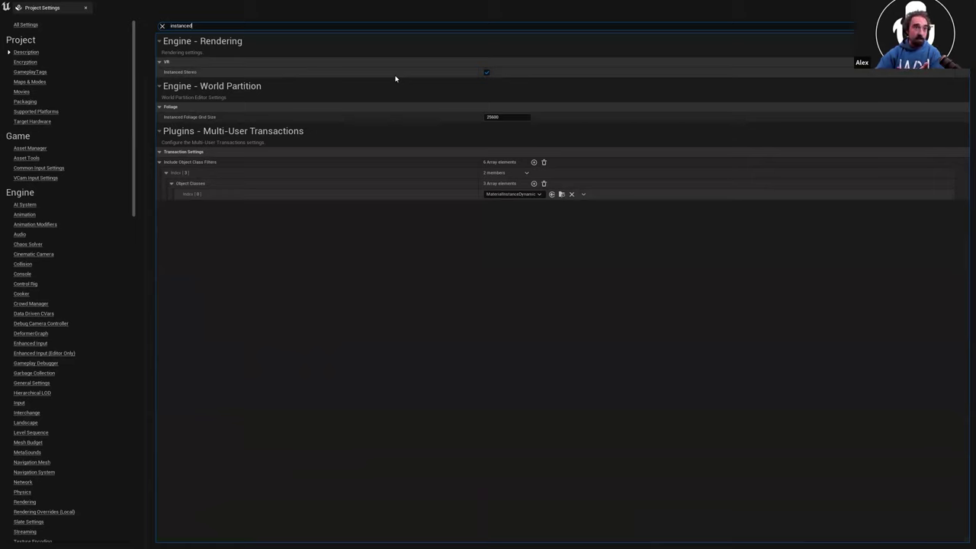
Check the Instanced Stereo option under the "instanced" search, and search the project settings for "lumen"
left_click(486, 73)
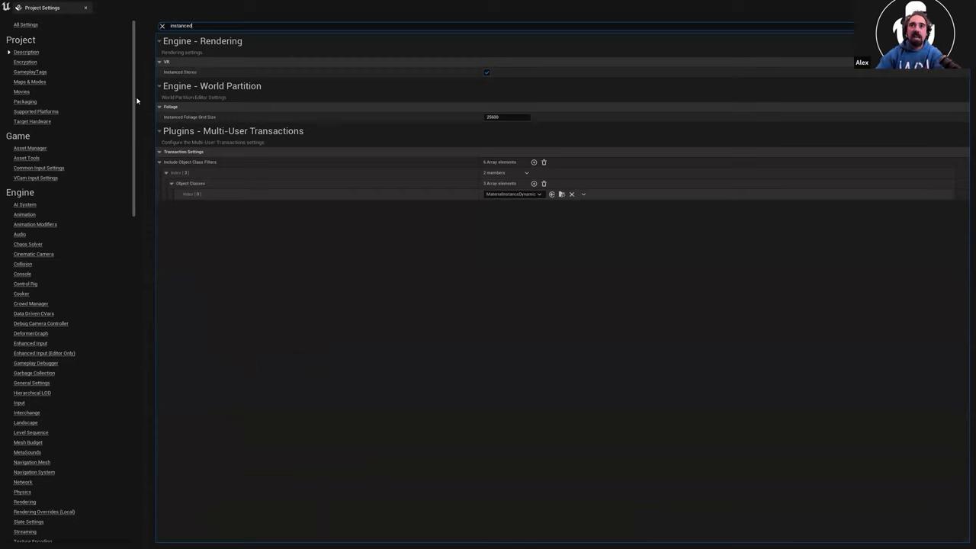
scroll(130, 84, "down", 3)
scroll(129, 78, "up", 3)
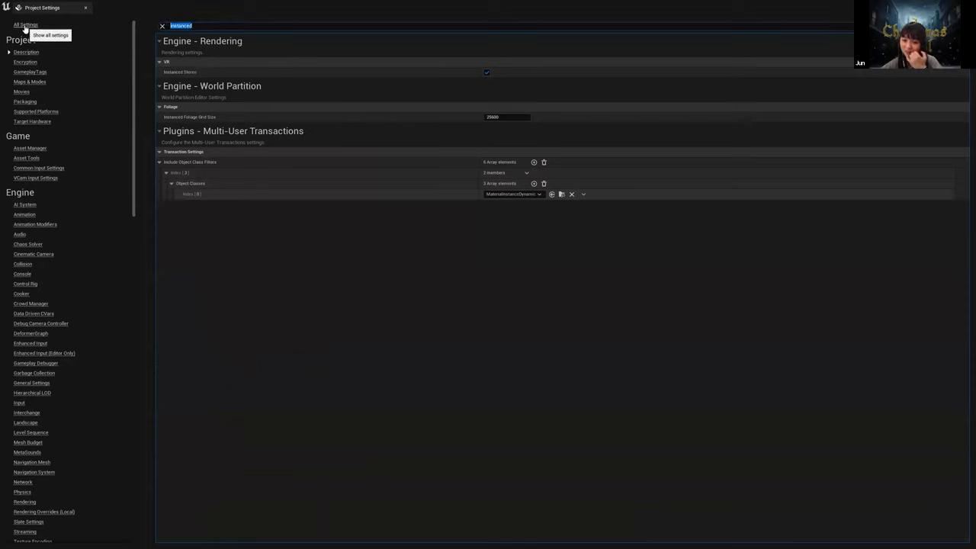
key("BackSpace")
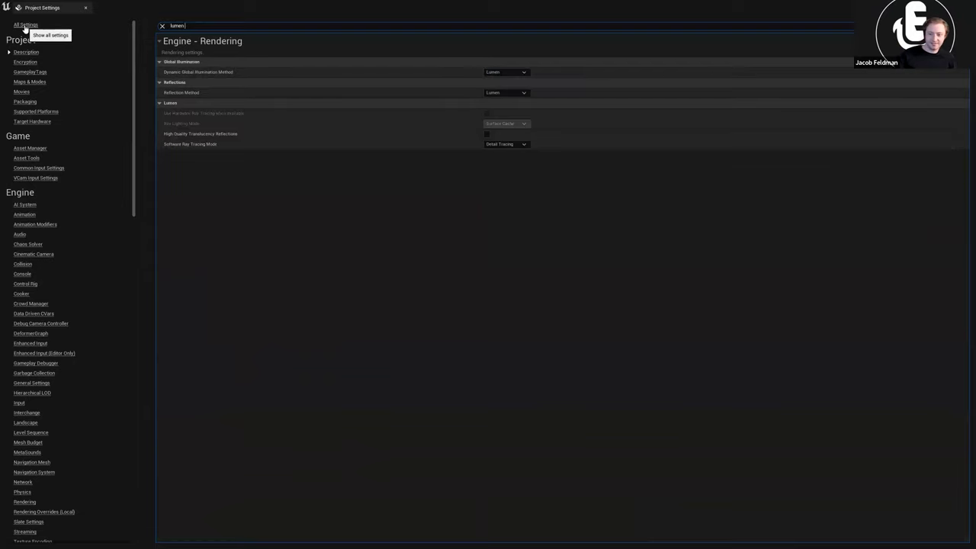
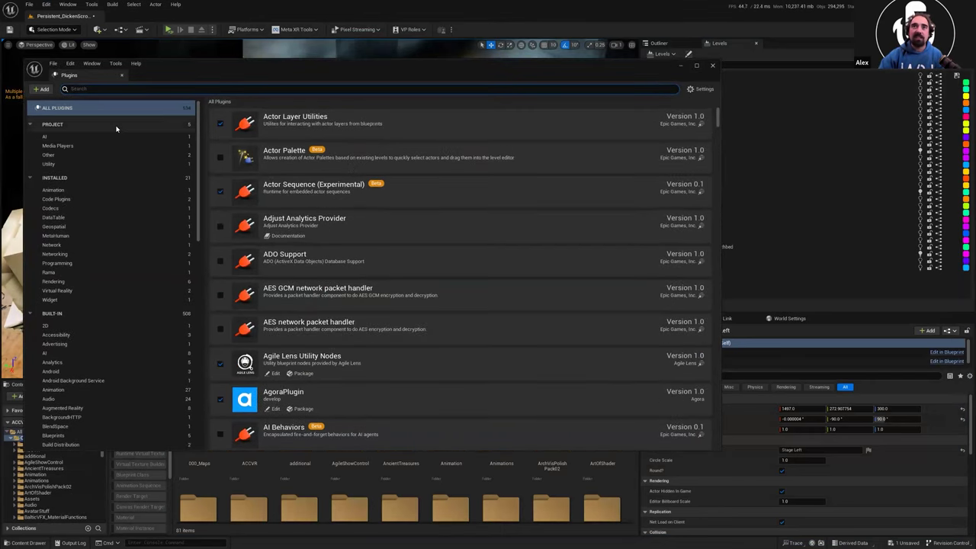
Restrict the plugin list to installed plugins and look through the upscaling, VR headset, motion capture and networking entries
left_click(81, 180)
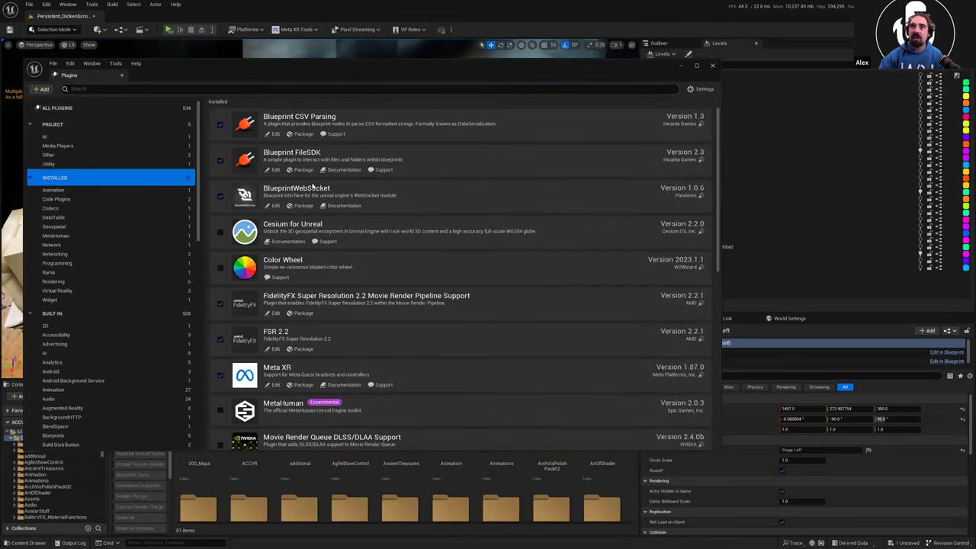
scroll(302, 136, "down", 4)
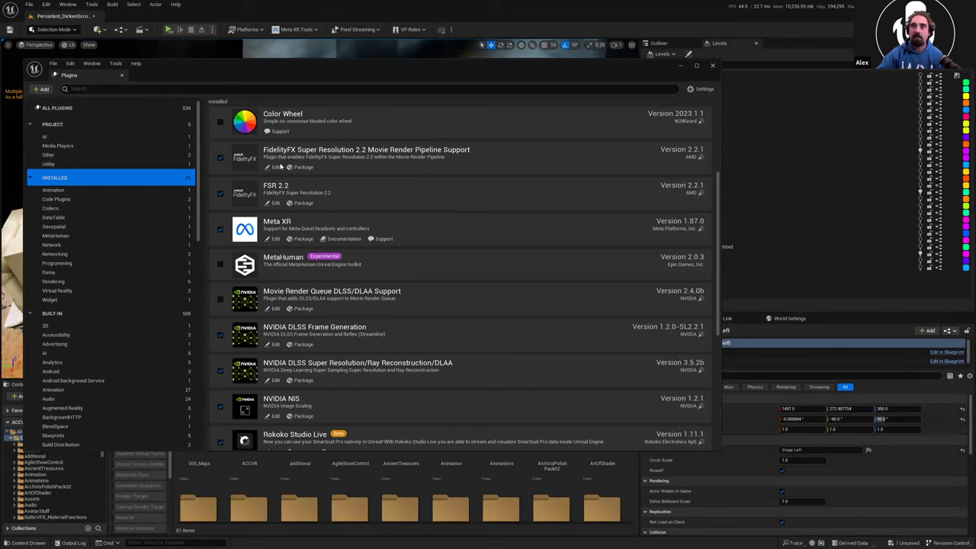
scroll(294, 172, "up", 1)
scroll(274, 217, "down", 1)
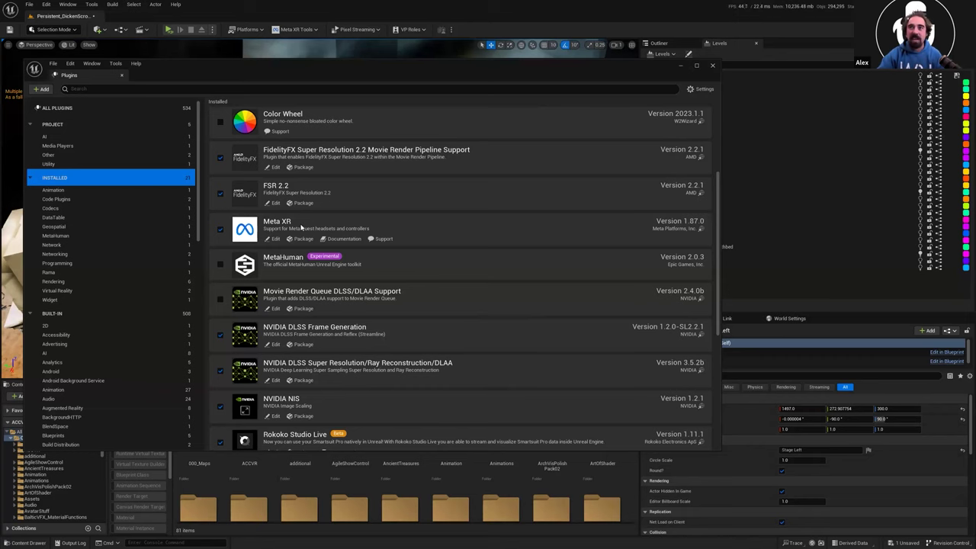
scroll(301, 226, "down", 1)
scroll(290, 244, "up", 1)
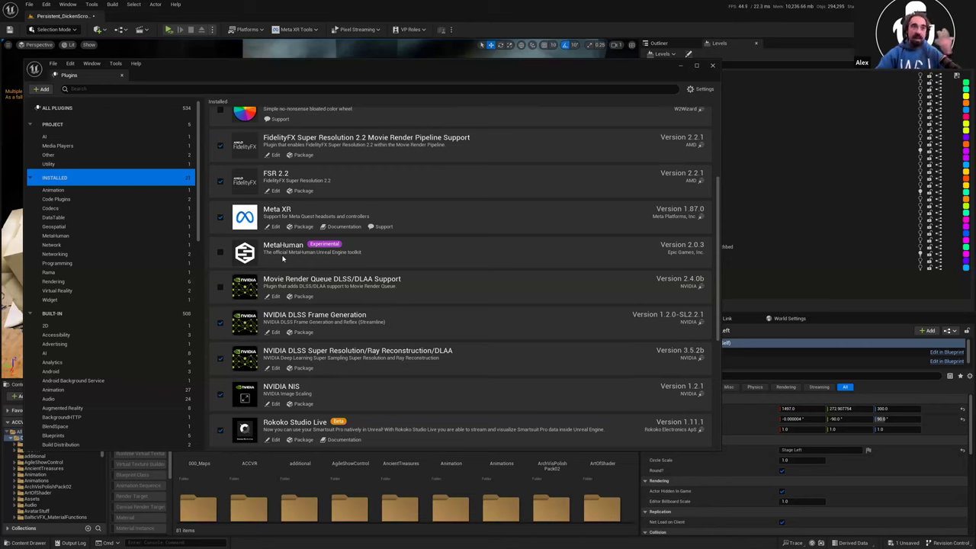
scroll(265, 261, "down", 1)
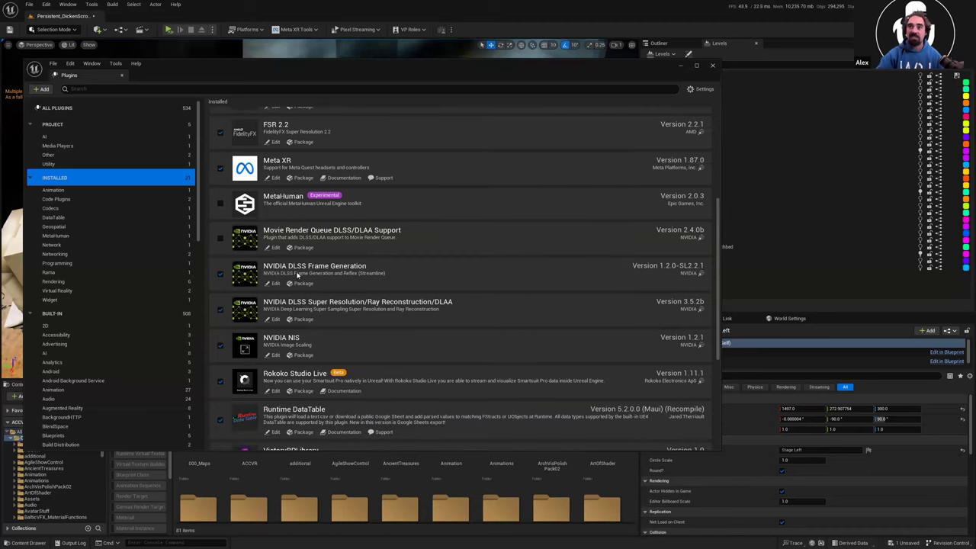
scroll(324, 277, "down", 1)
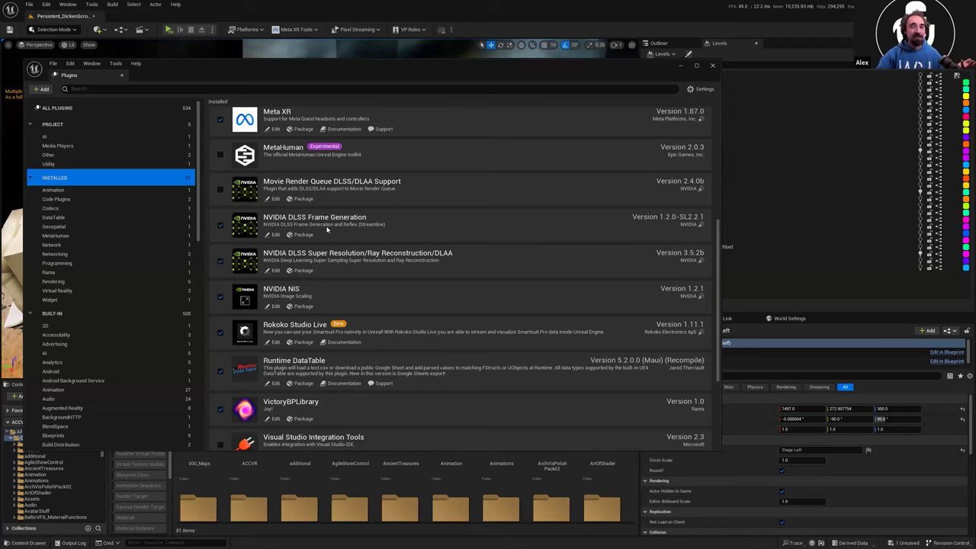
scroll(326, 229, "down", 2)
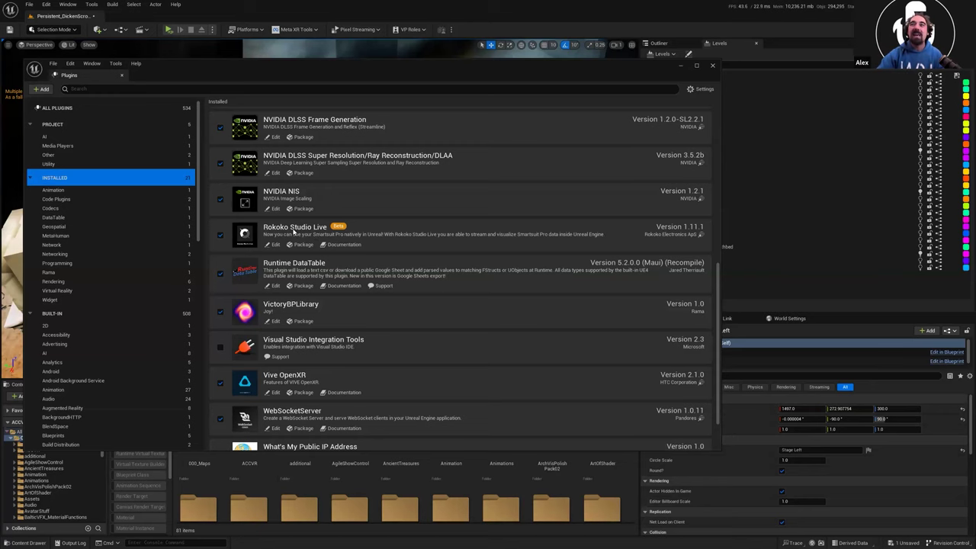
scroll(295, 234, "down", 2)
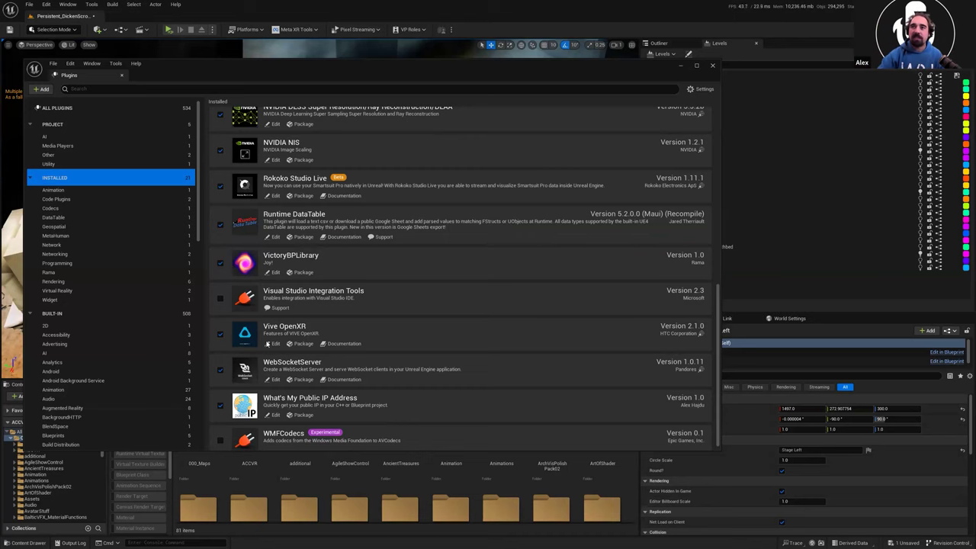
scroll(268, 342, "down", 1)
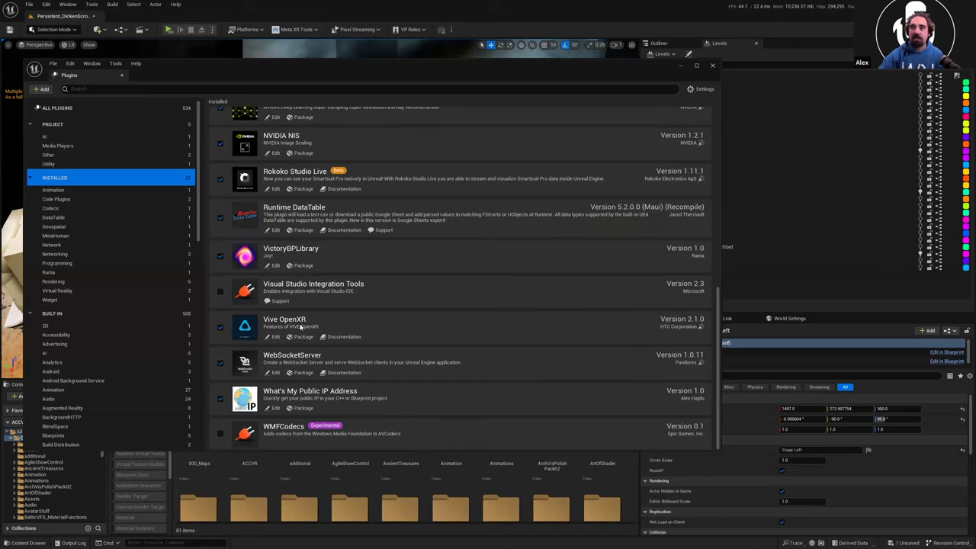
scroll(286, 320, "up", 3)
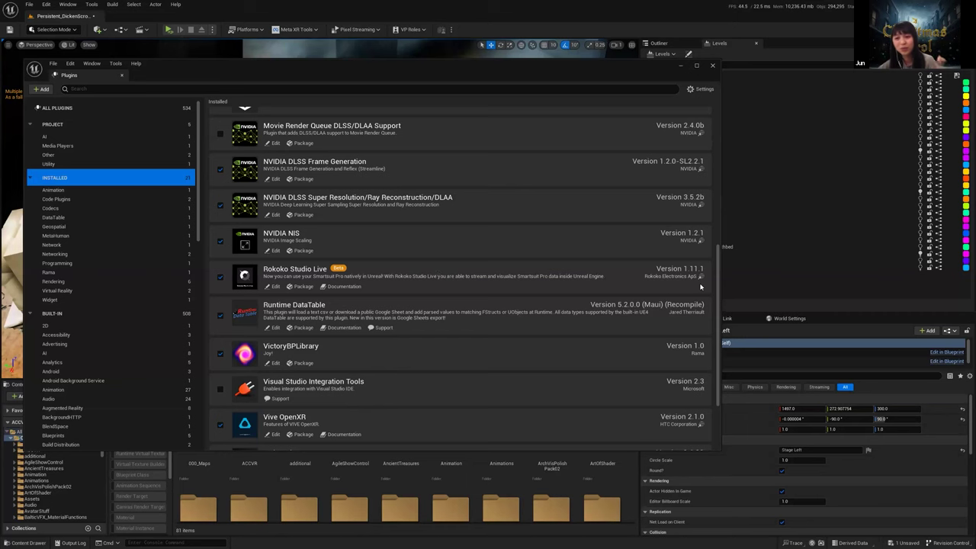
Look through the remaining installed plugins, from the NVIDIA DLSS entries and Runtime DataTable to WebSocketServer and WMFCodecs
scroll(721, 309, "down", 2)
scroll(721, 309, "down", 1)
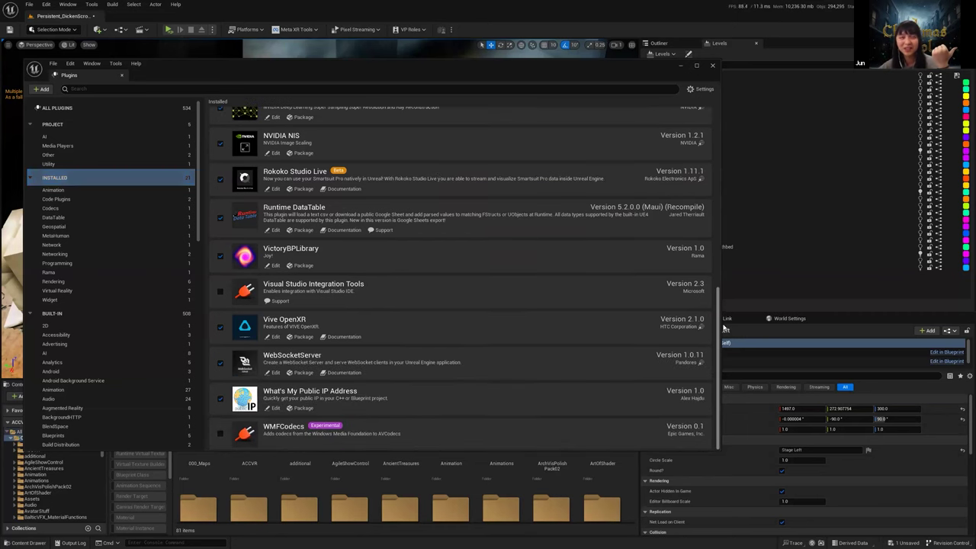
scroll(724, 328, "up", 5)
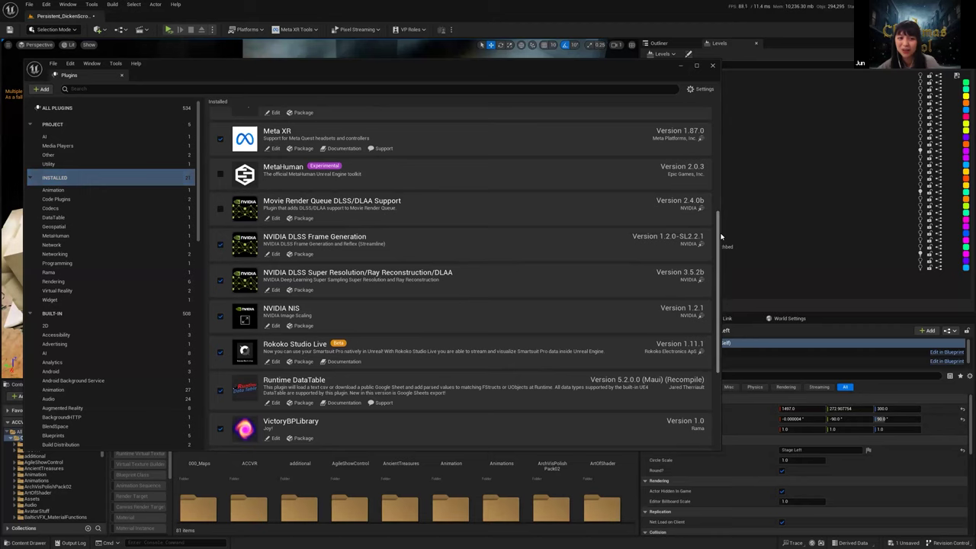
scroll(721, 236, "down", 2)
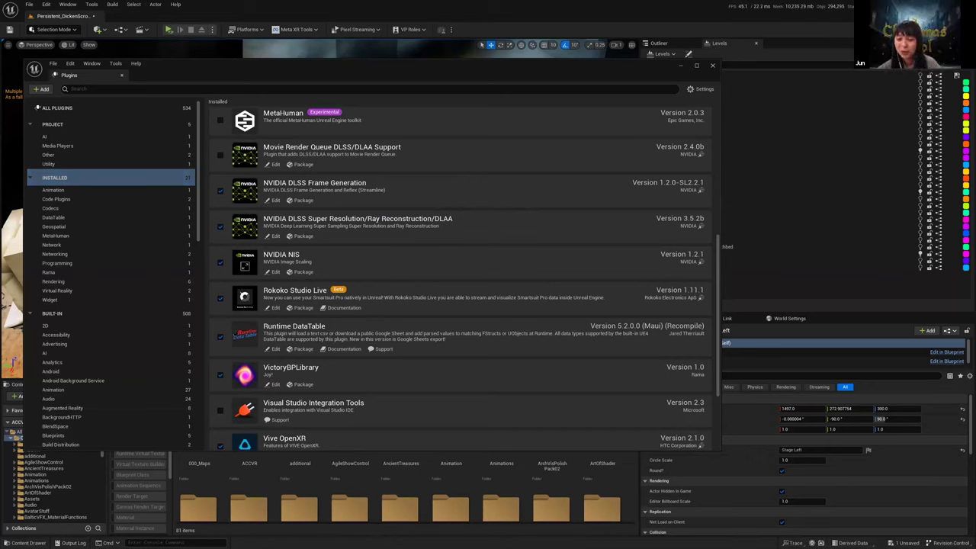
Switch to the browser and bring the ACCVR Showtimes Google Sheet into view to examine its ISO-8601 show times and current version
key("alt+Tab")
left_click(557, 86)
left_click_drag(633, 83, 0, 87)
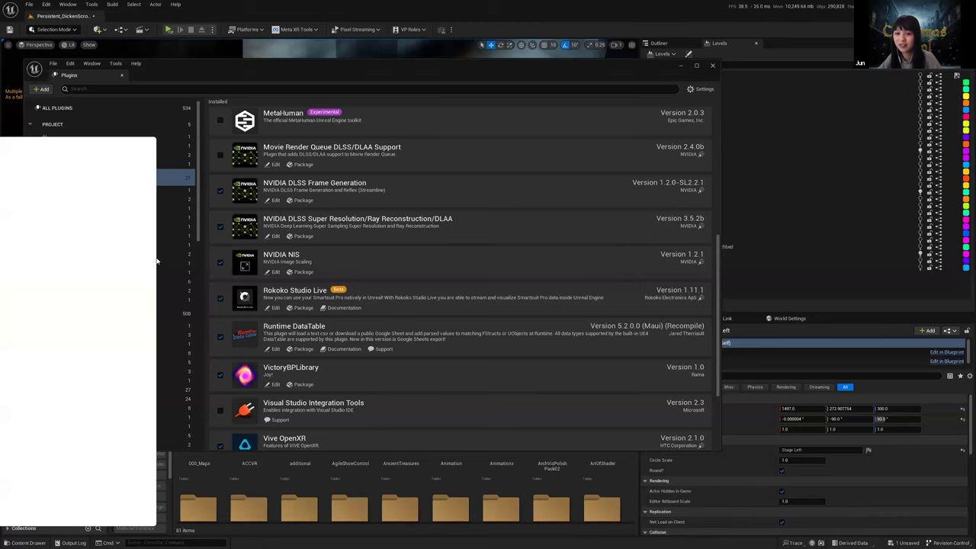
left_click_drag(726, 215, 739, 136)
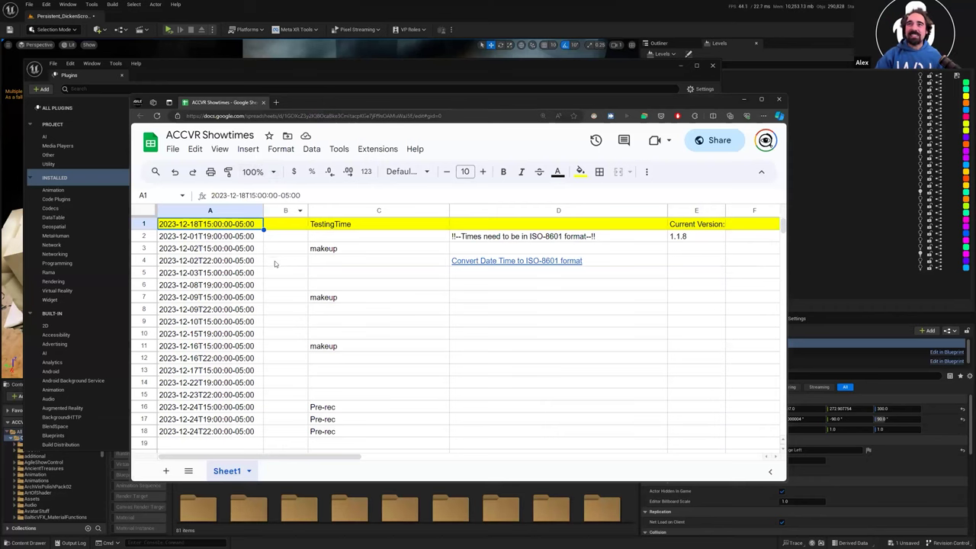
double_click(372, 107)
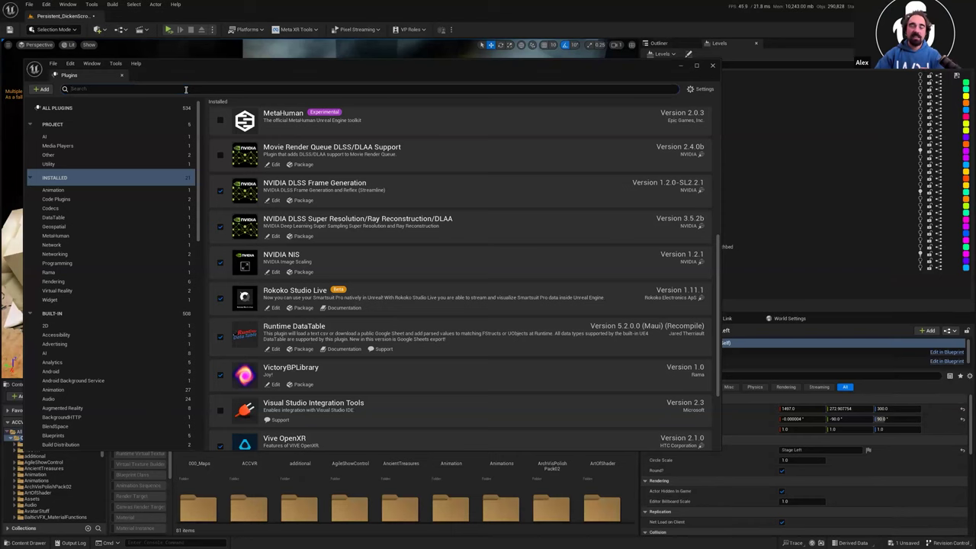
Start a name search in the Plugins window
type("N")
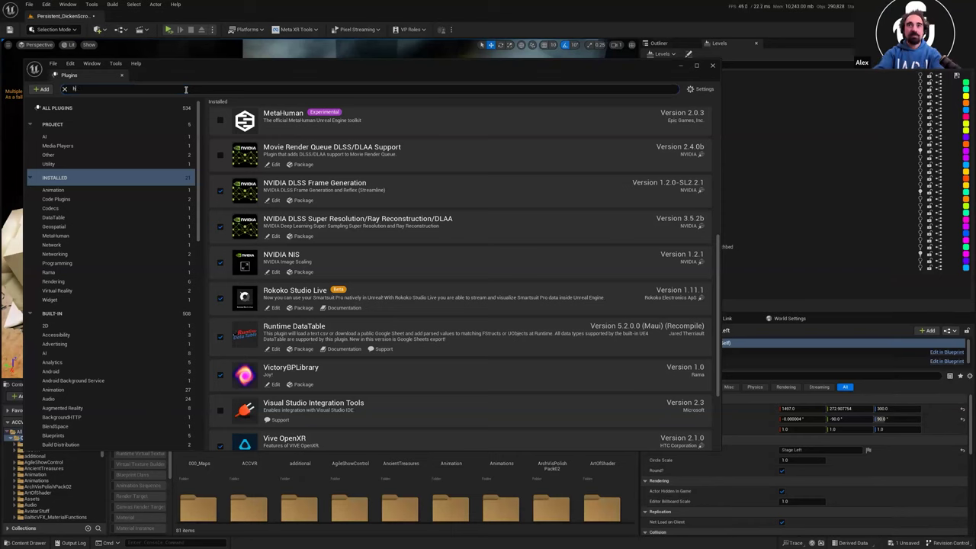